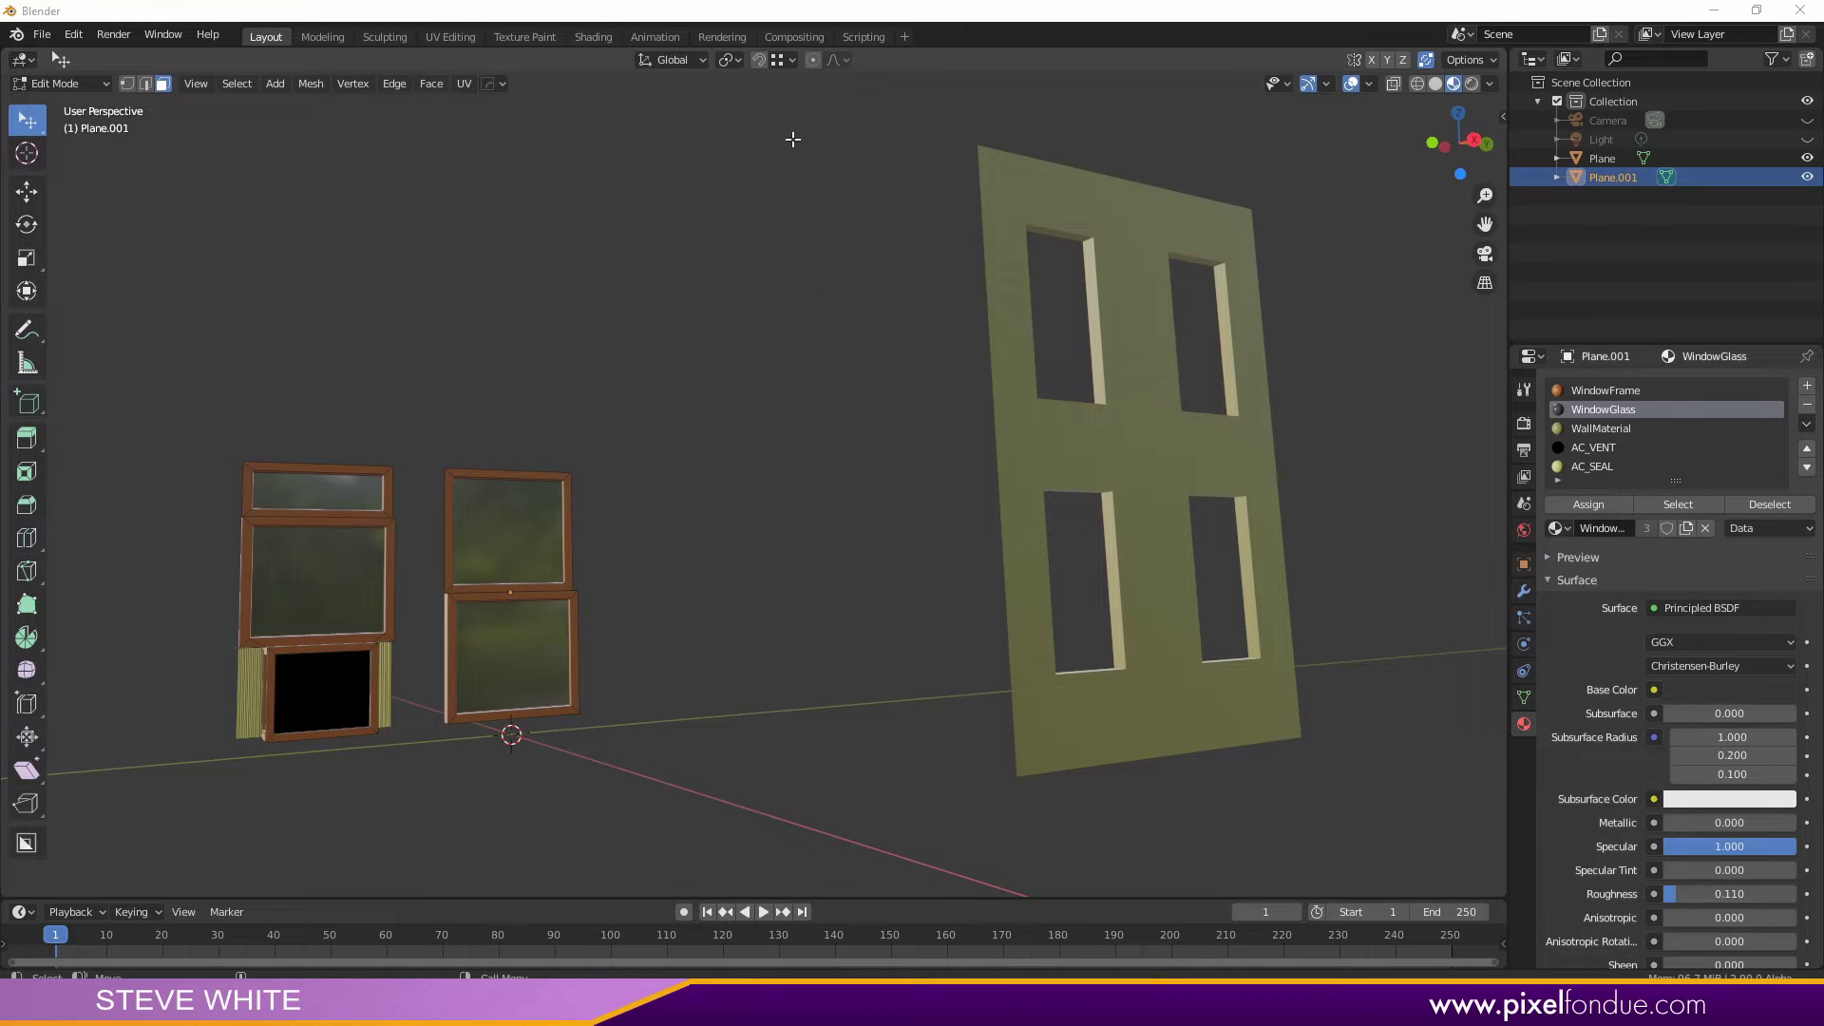
- Switch snapping to target vertices from the viewport Snap menu
{"action": "left_click", "coordinate": [790, 60]}
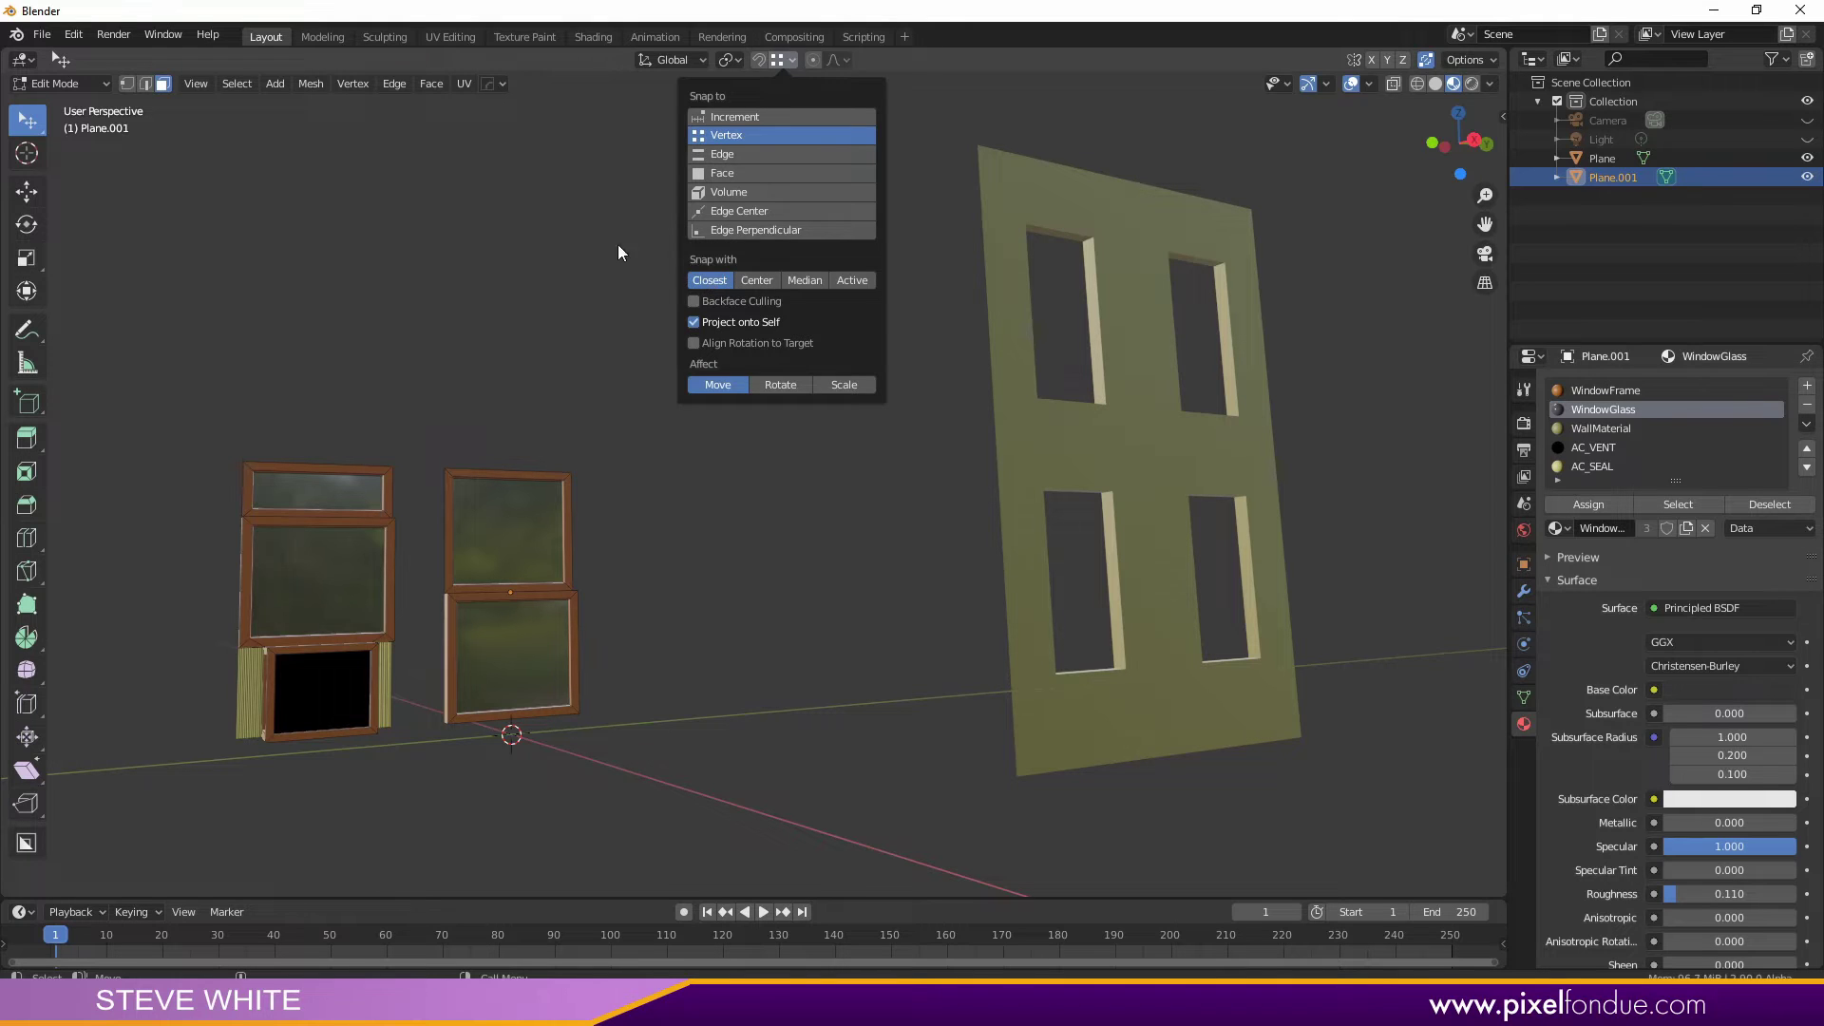
{"action": "left_click", "coordinate": [760, 58]}
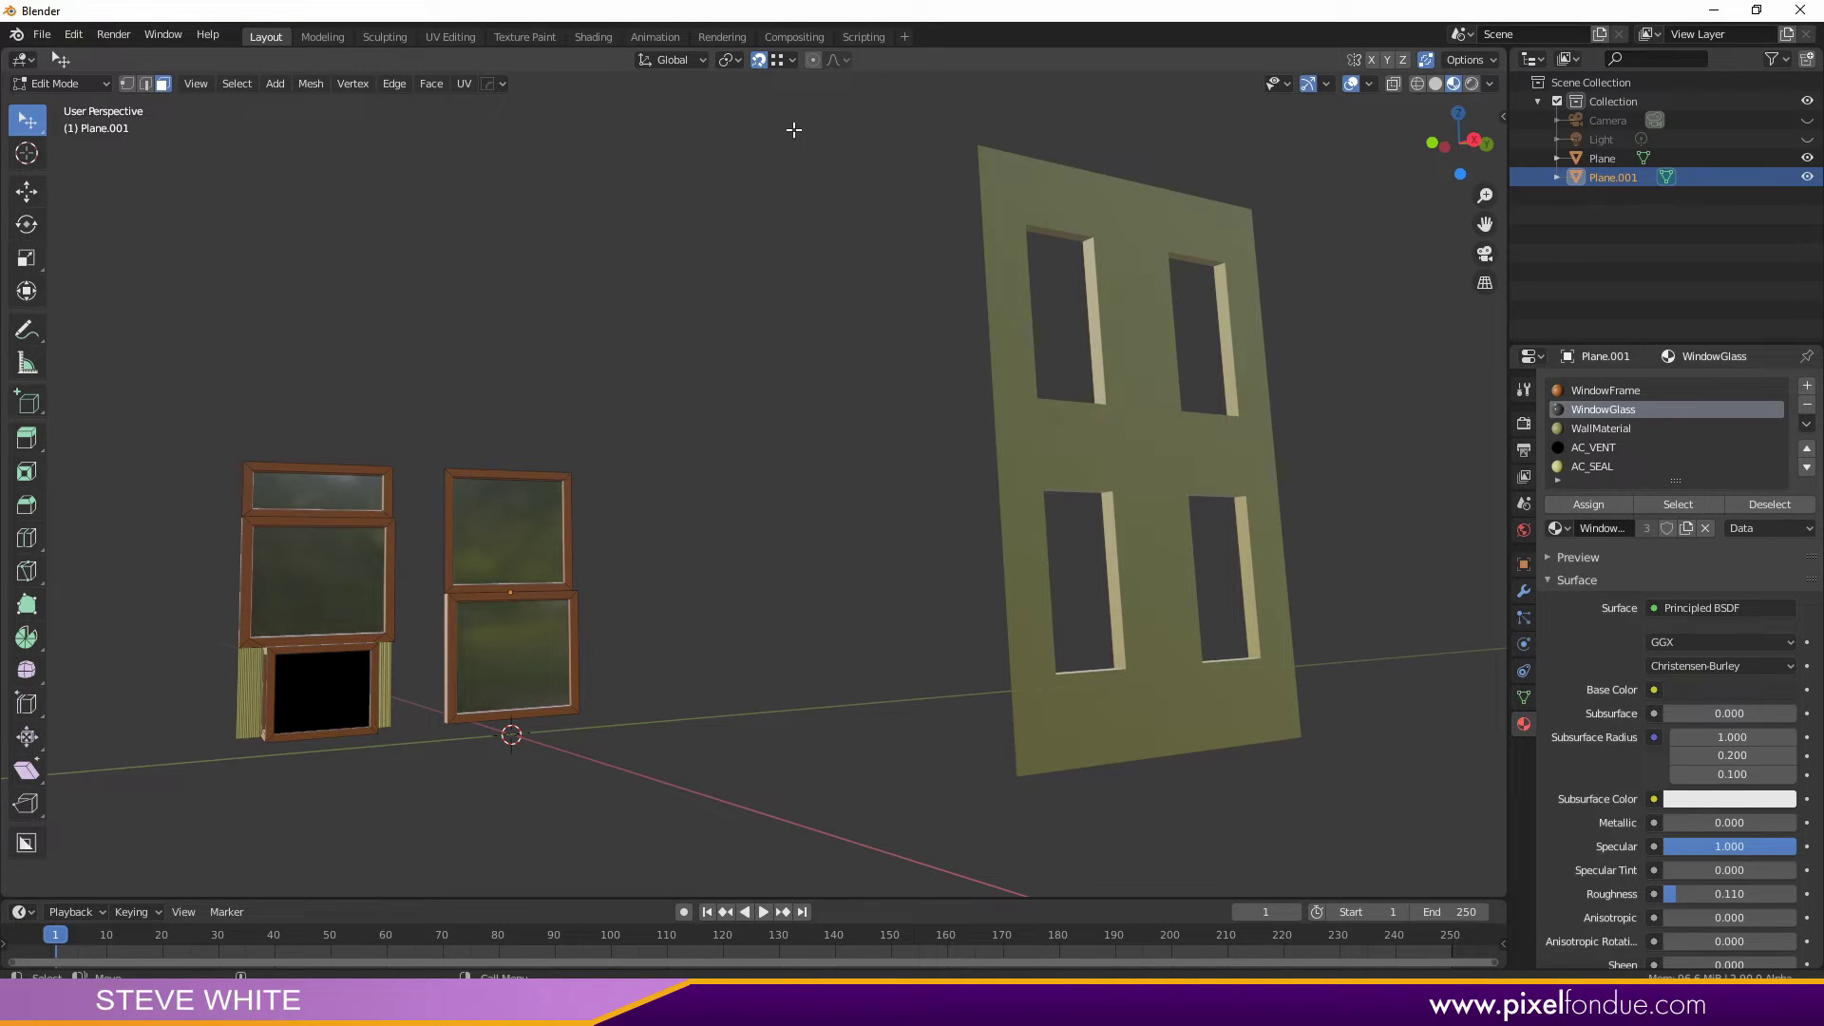
{"action": "left_click", "coordinate": [759, 60]}
- Duplicate the whole right-hand window and drop the copy into the upper-right opening
{"action": "key", "text": "ctrl+l"}
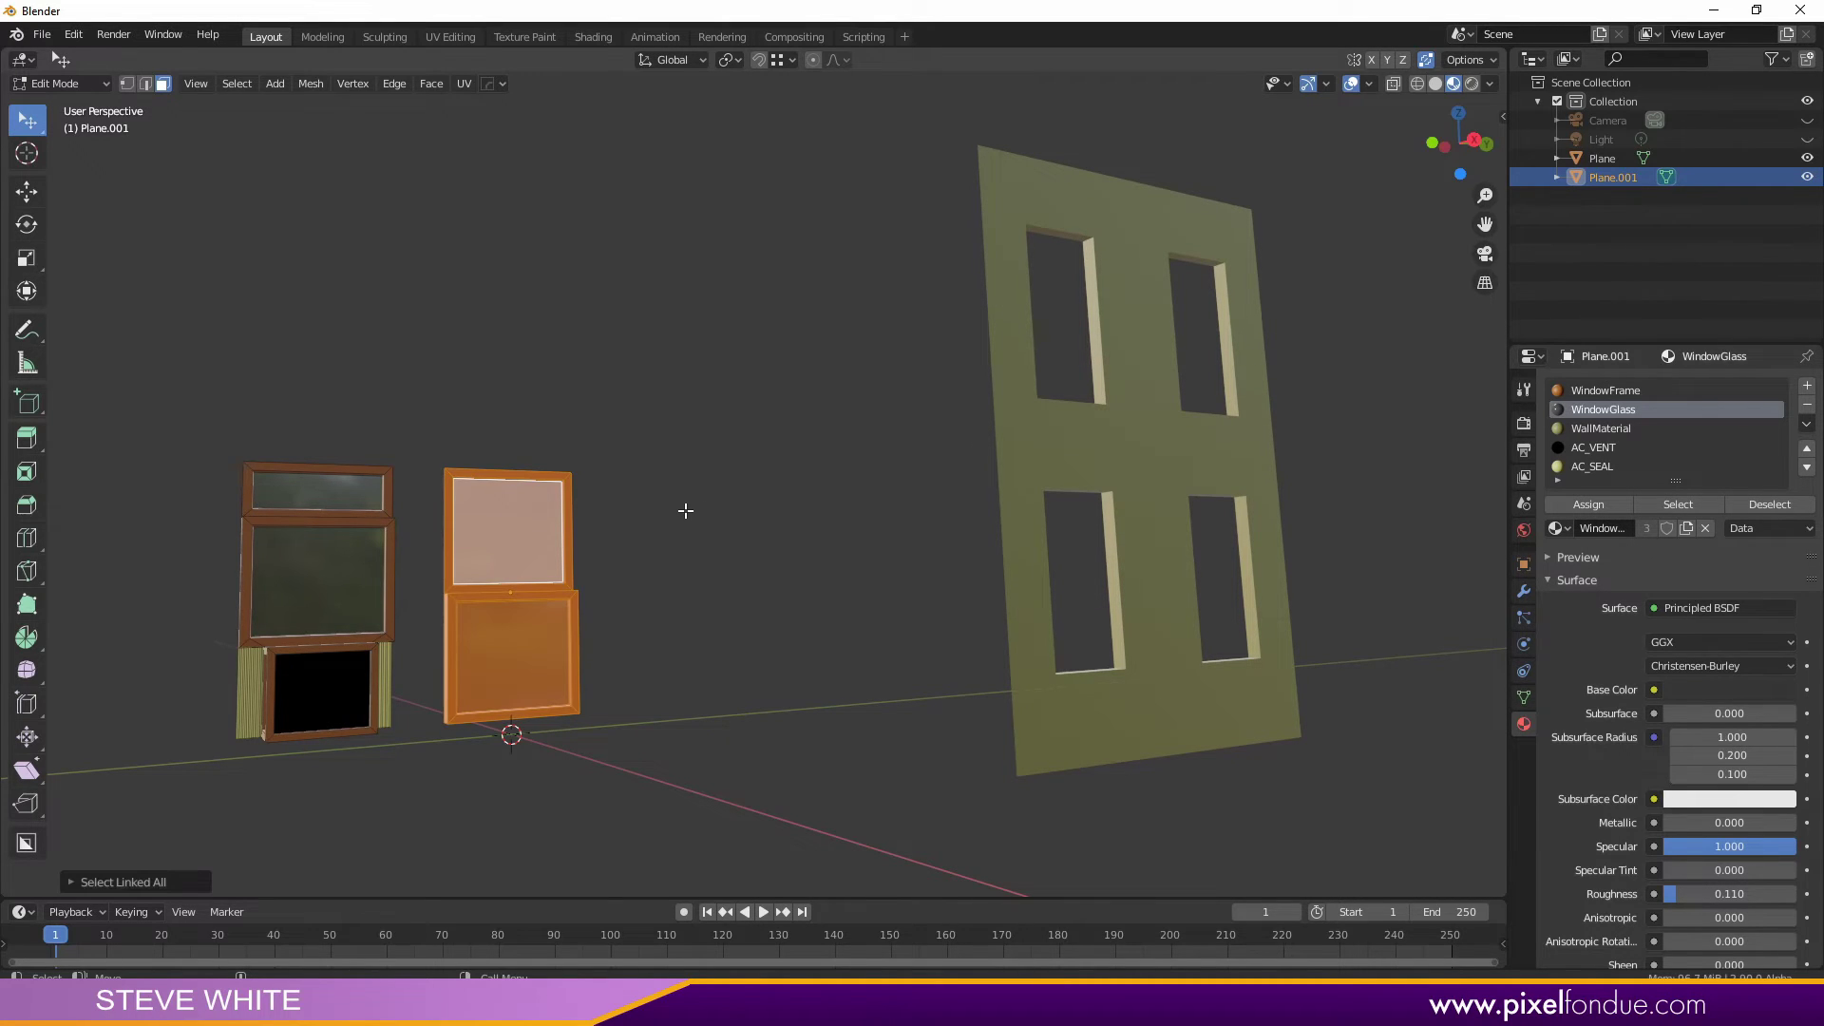
{"action": "key", "text": "shift+d"}
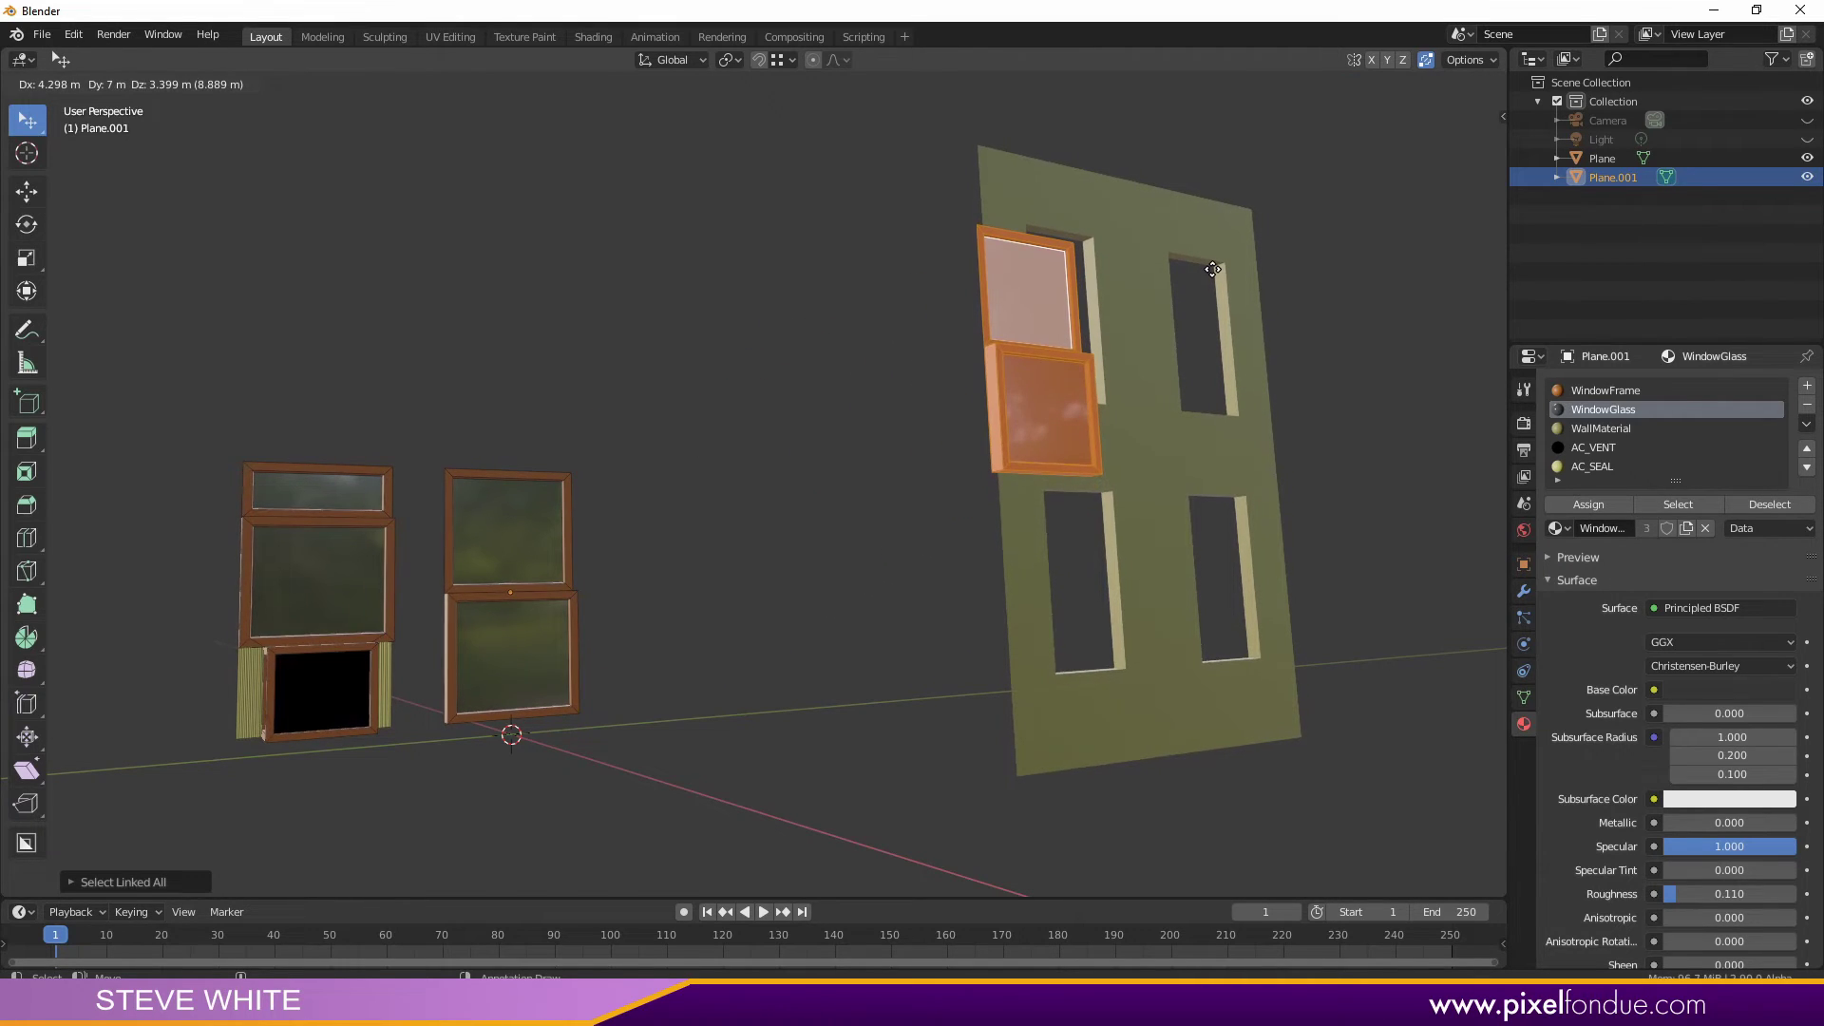
{"action": "left_click", "coordinate": [1200, 386]}
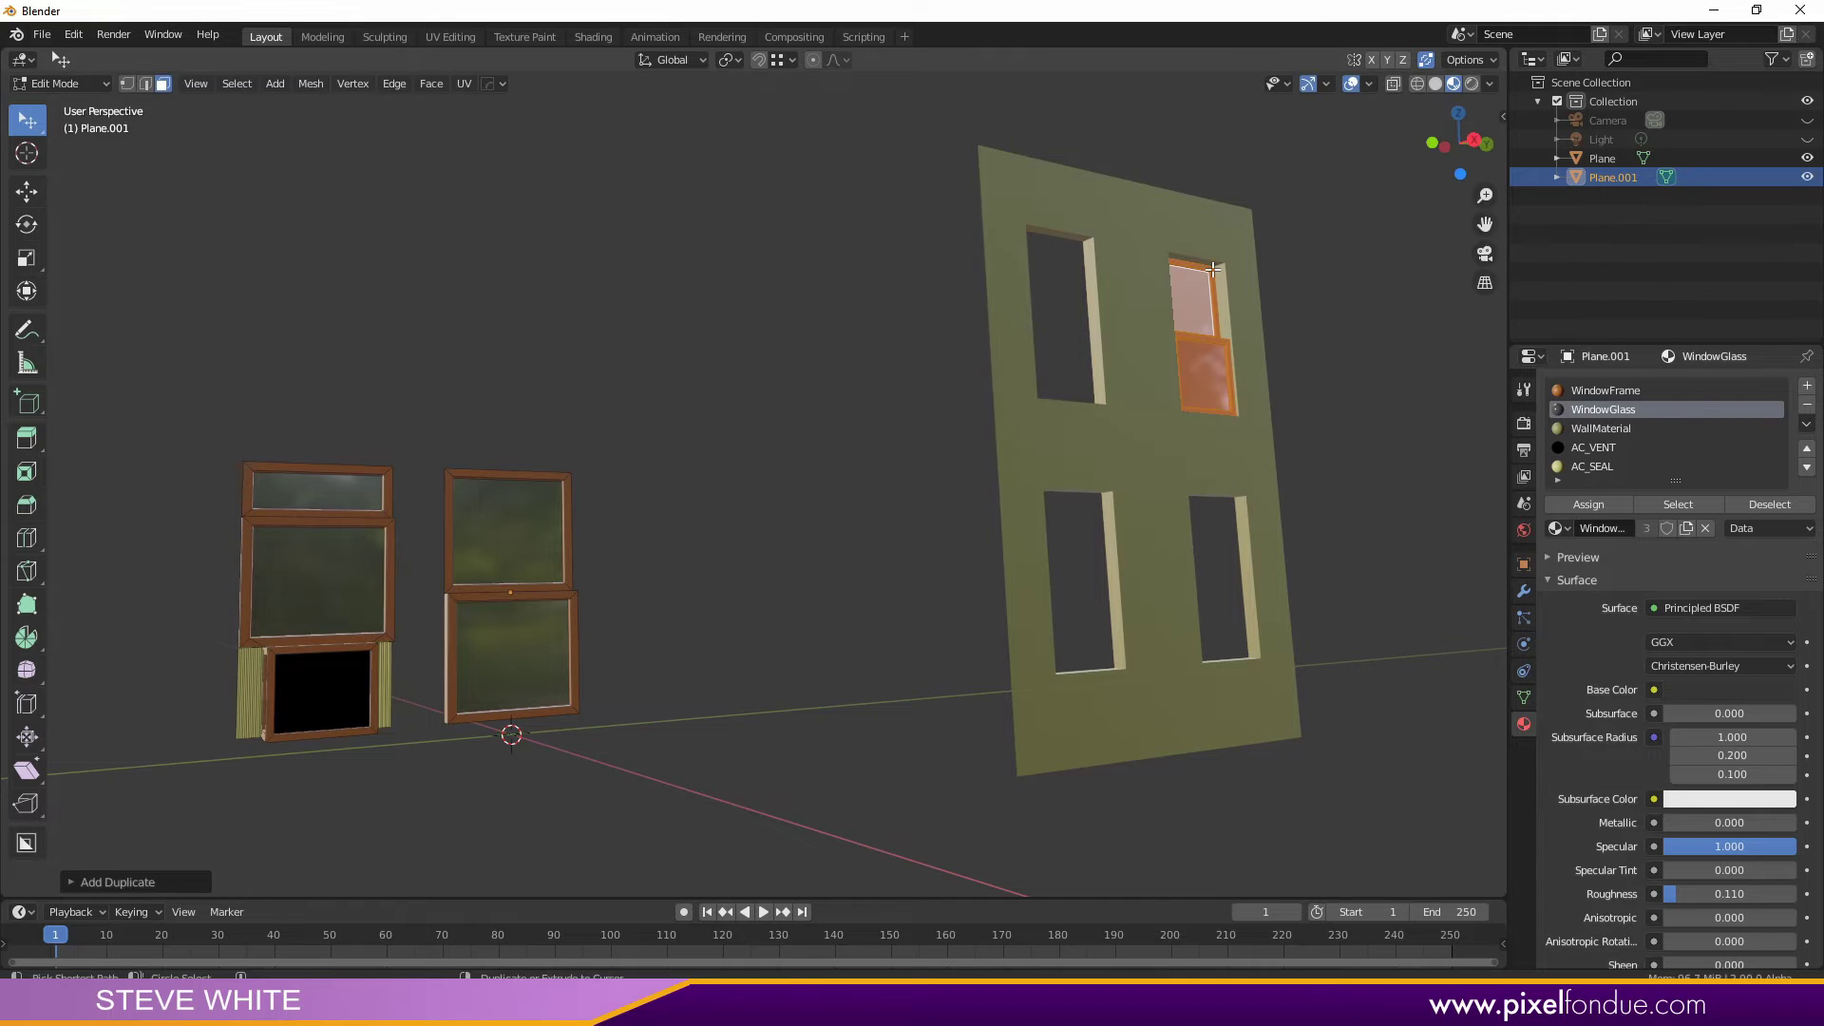
- Duplicate the left window and vertex-snap the copy into the upper-left opening
{"action": "left_click", "coordinate": [298, 548]}
{"action": "key", "text": "ctrl+l"}
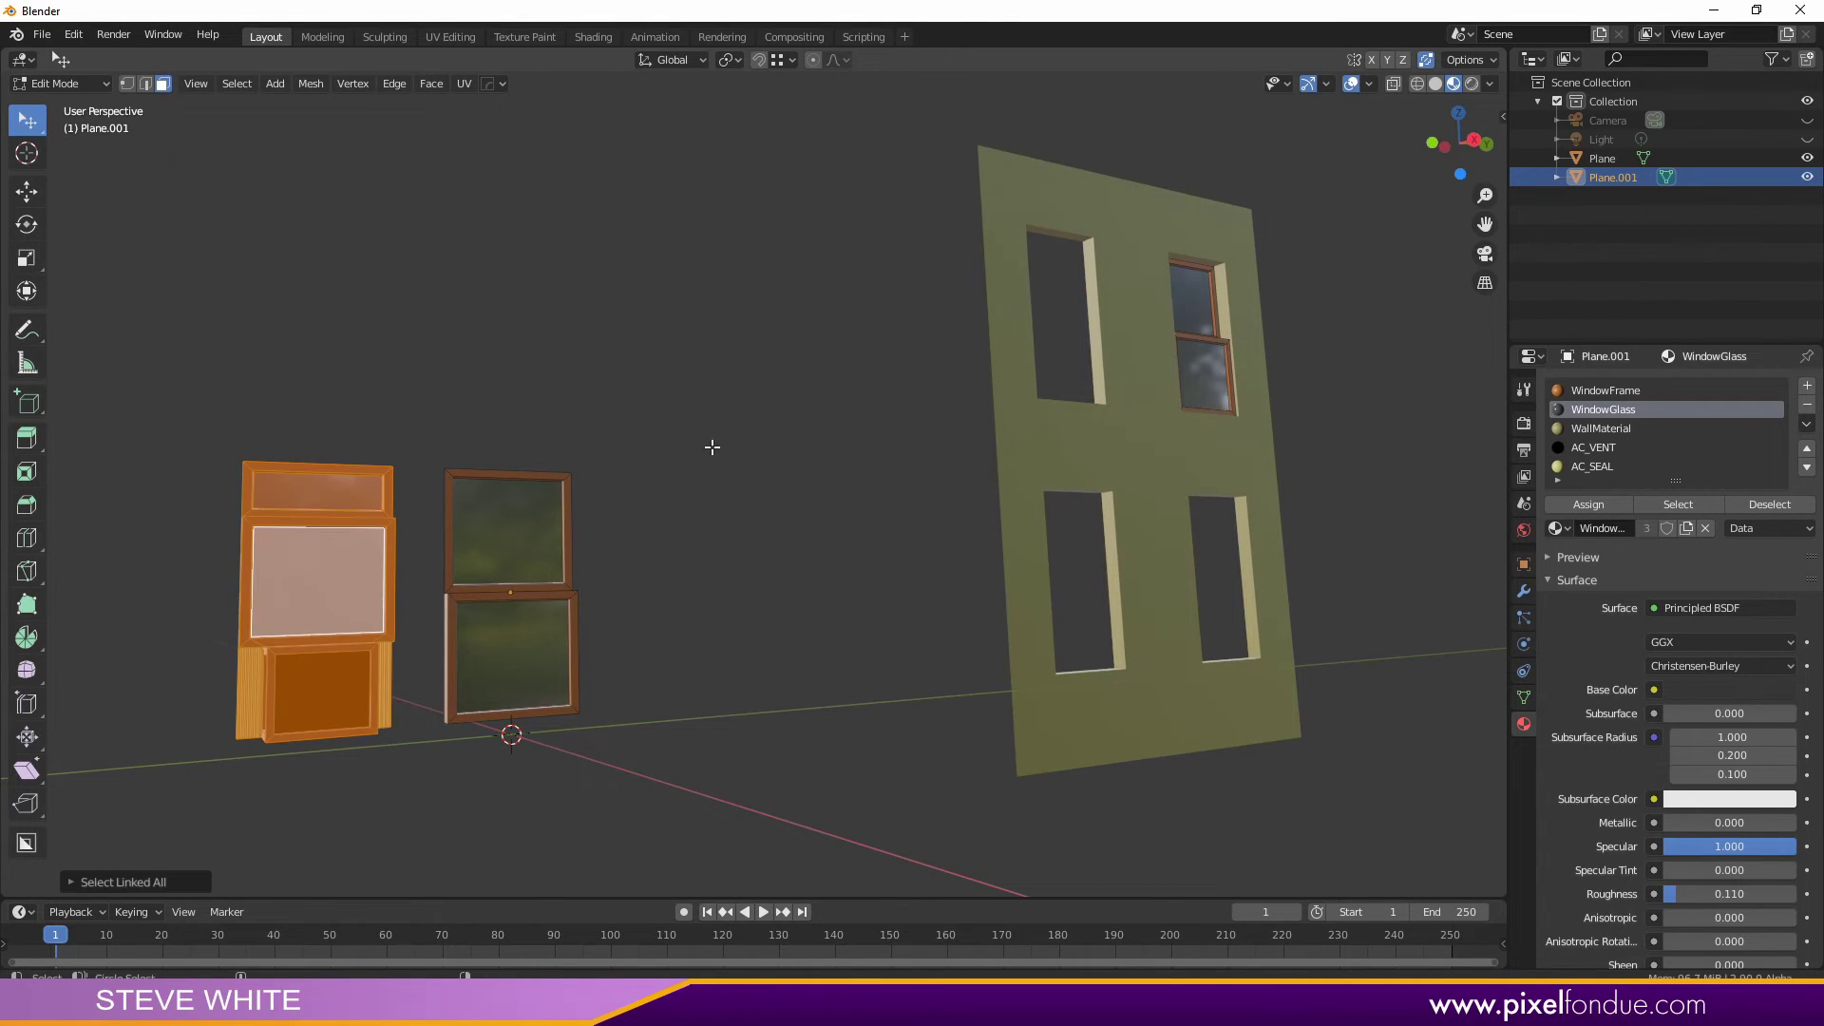
{"action": "key", "text": "shift+d"}
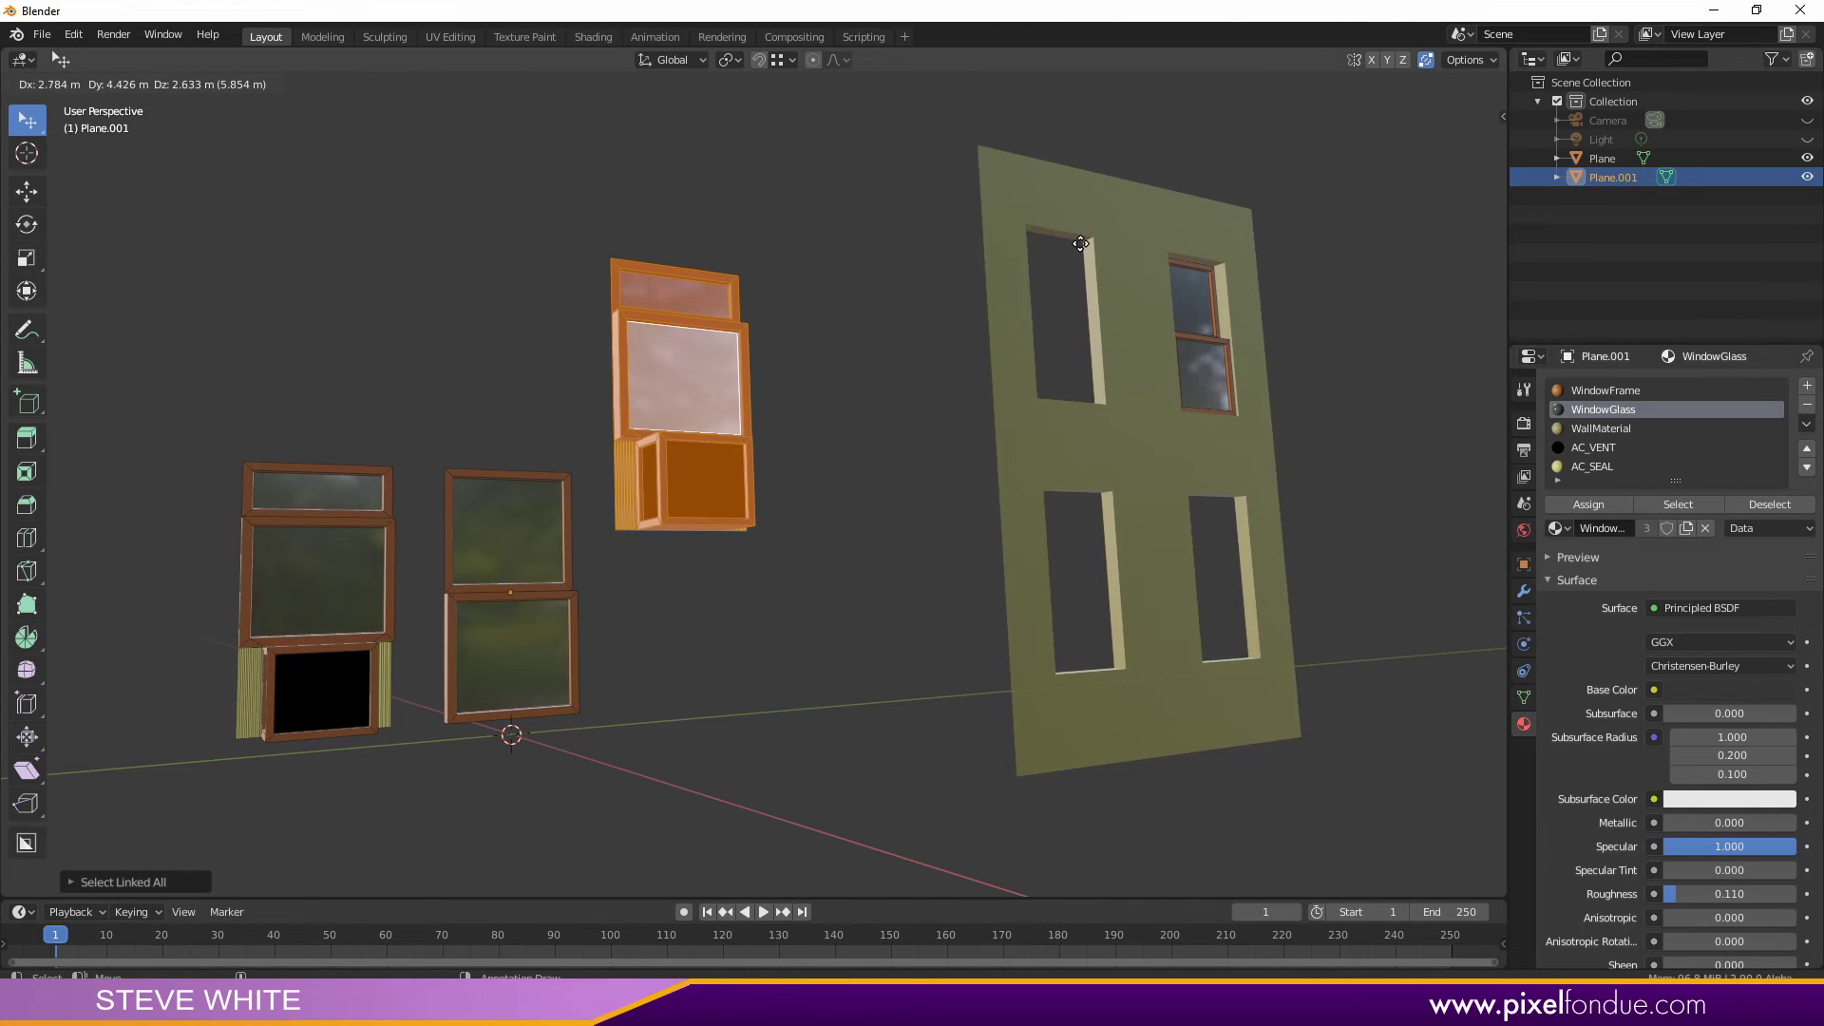
{"action": "key", "text": "ctrl"}
{"action": "key", "text": "ctrl"}
{"action": "key", "text": "ctrl"}
{"action": "key", "text": "ctrl"}
{"action": "key", "text": "ctrl"}
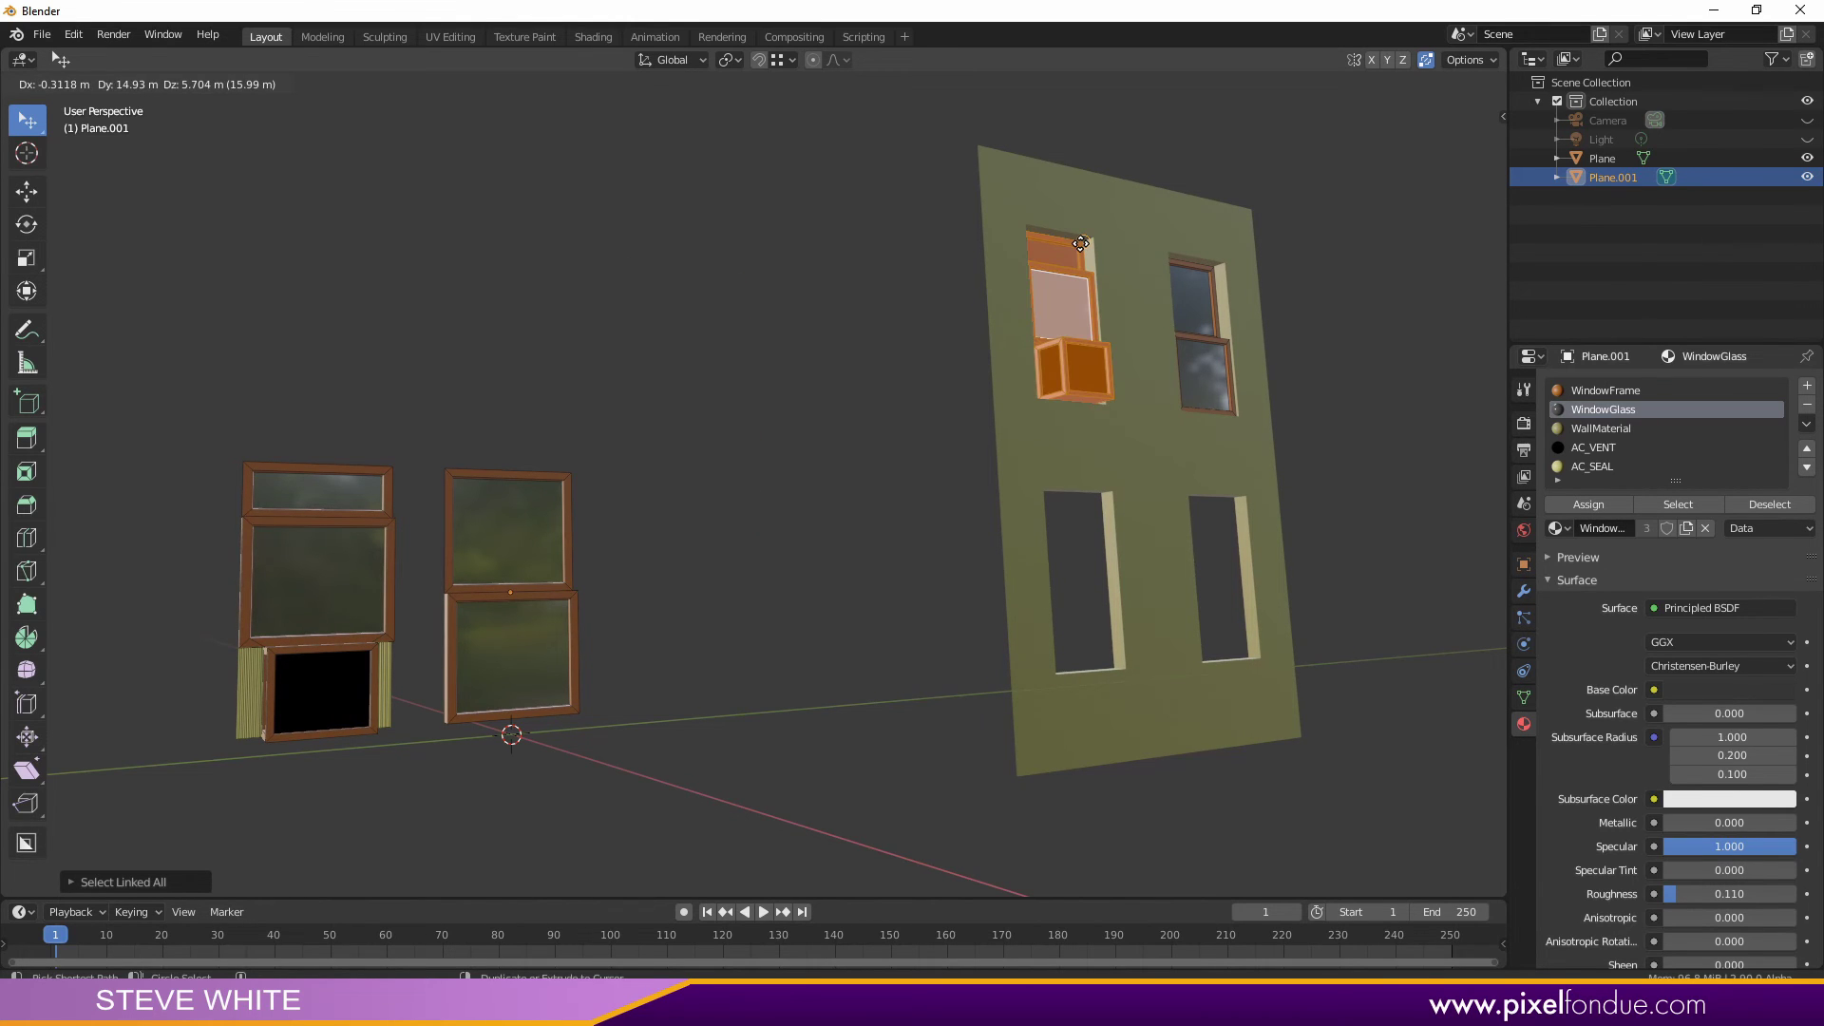
{"action": "key", "text": "ctrl"}
{"action": "left_click", "coordinate": [716, 414]}
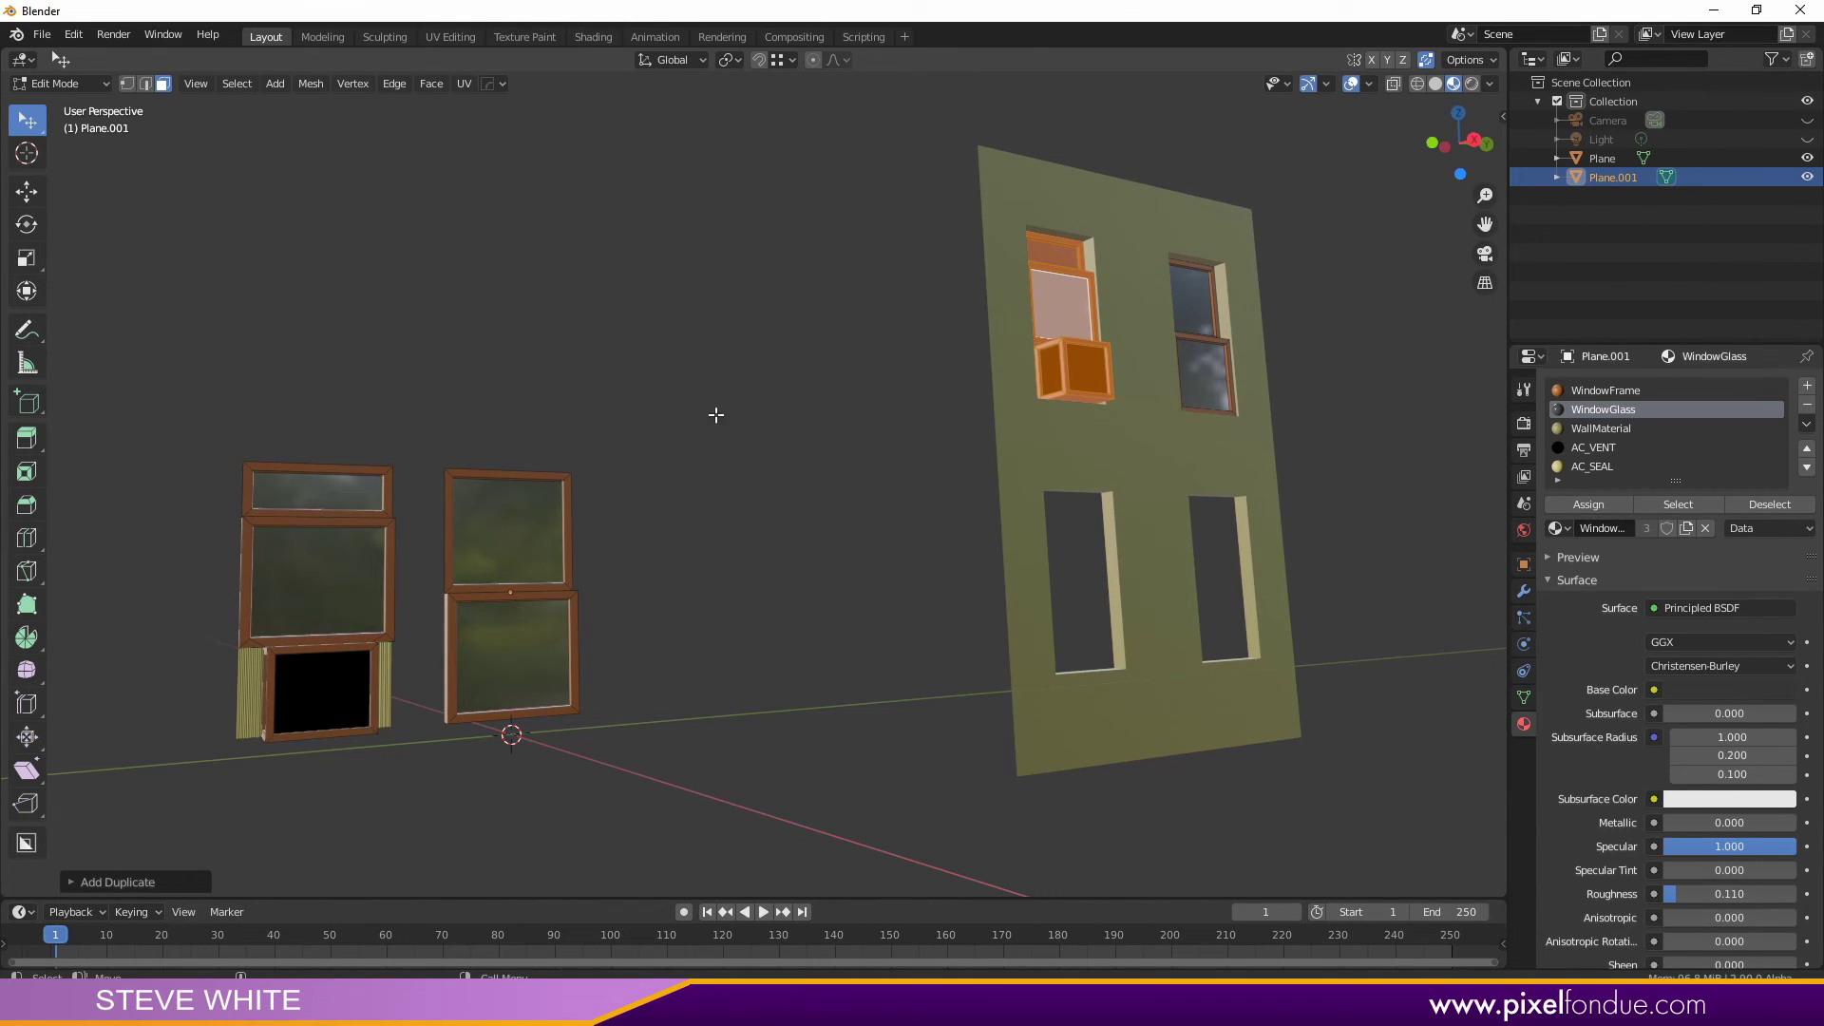
- Duplicate the middle window and place the copy in the lower-right opening
{"action": "left_click", "coordinate": [478, 538]}
{"action": "key", "text": "ctrl+l"}
{"action": "key", "text": "shift+d"}
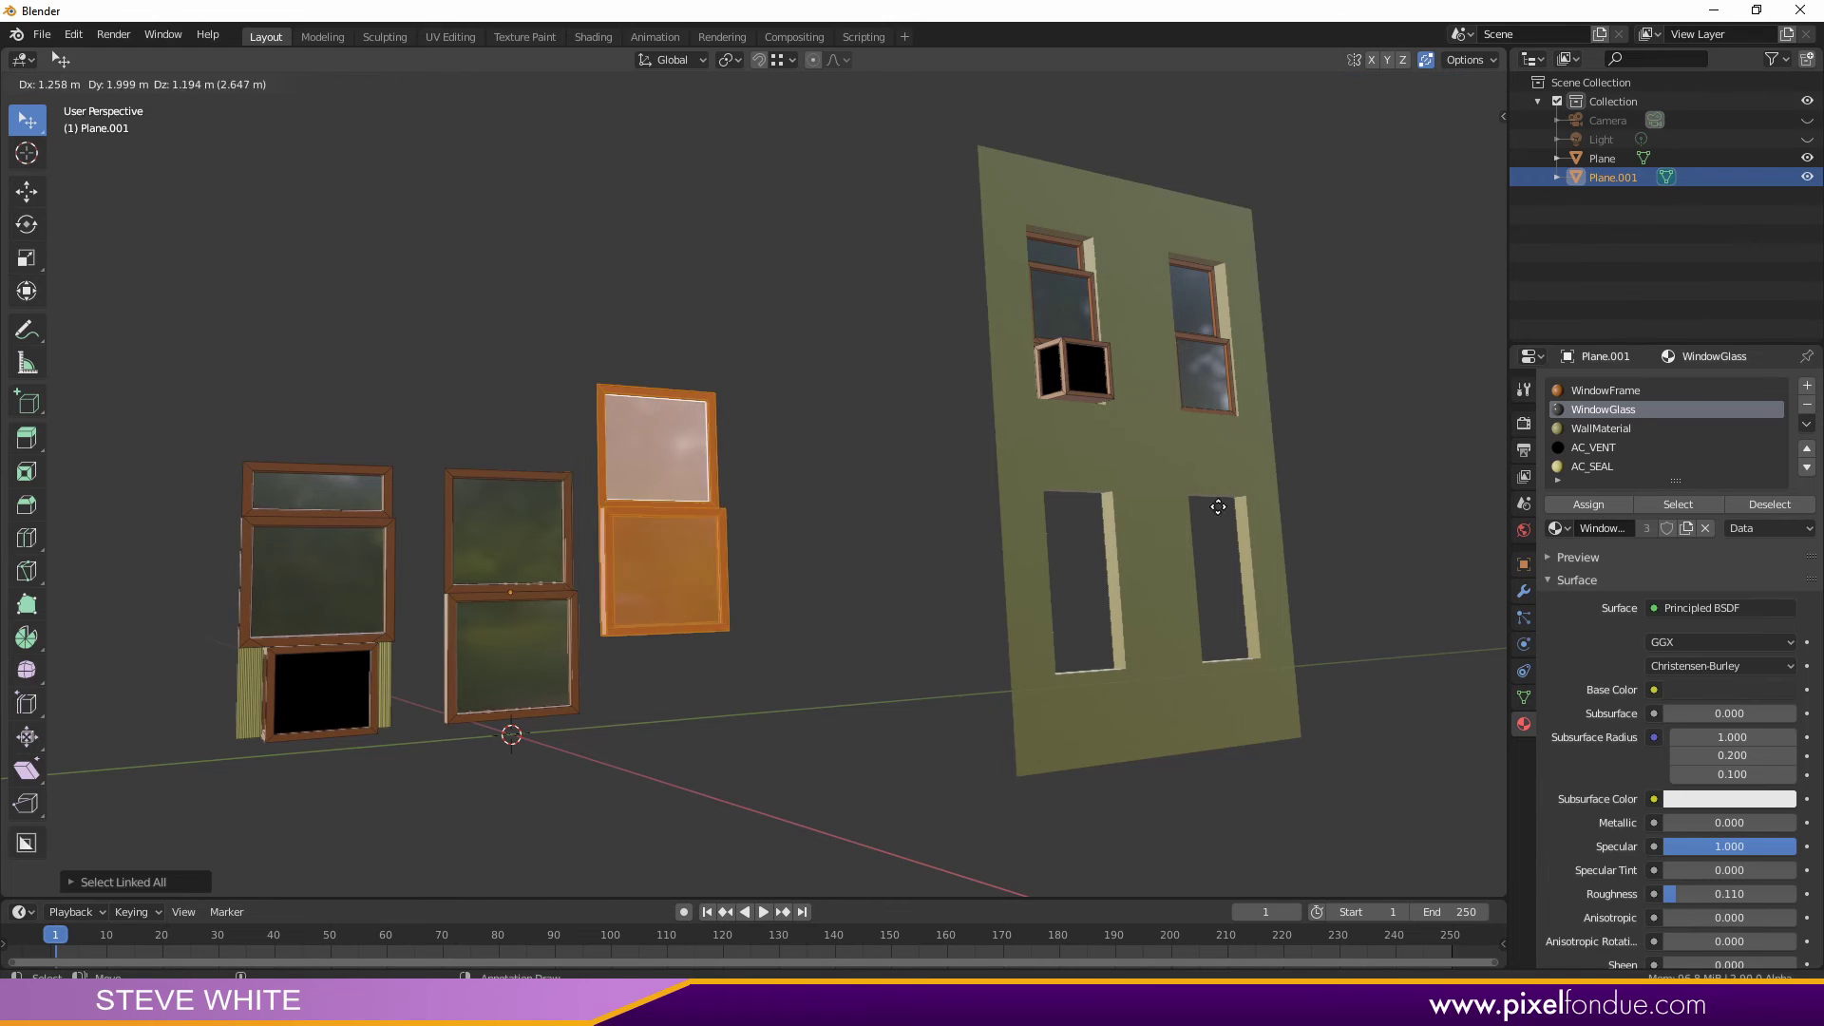
{"action": "left_click", "coordinate": [1221, 505]}
- Duplicate the left window and place the copy in the lower-left opening
{"action": "left_click", "coordinate": [362, 633]}
{"action": "key", "text": "ctrl+l"}
{"action": "key", "text": "shift+d"}
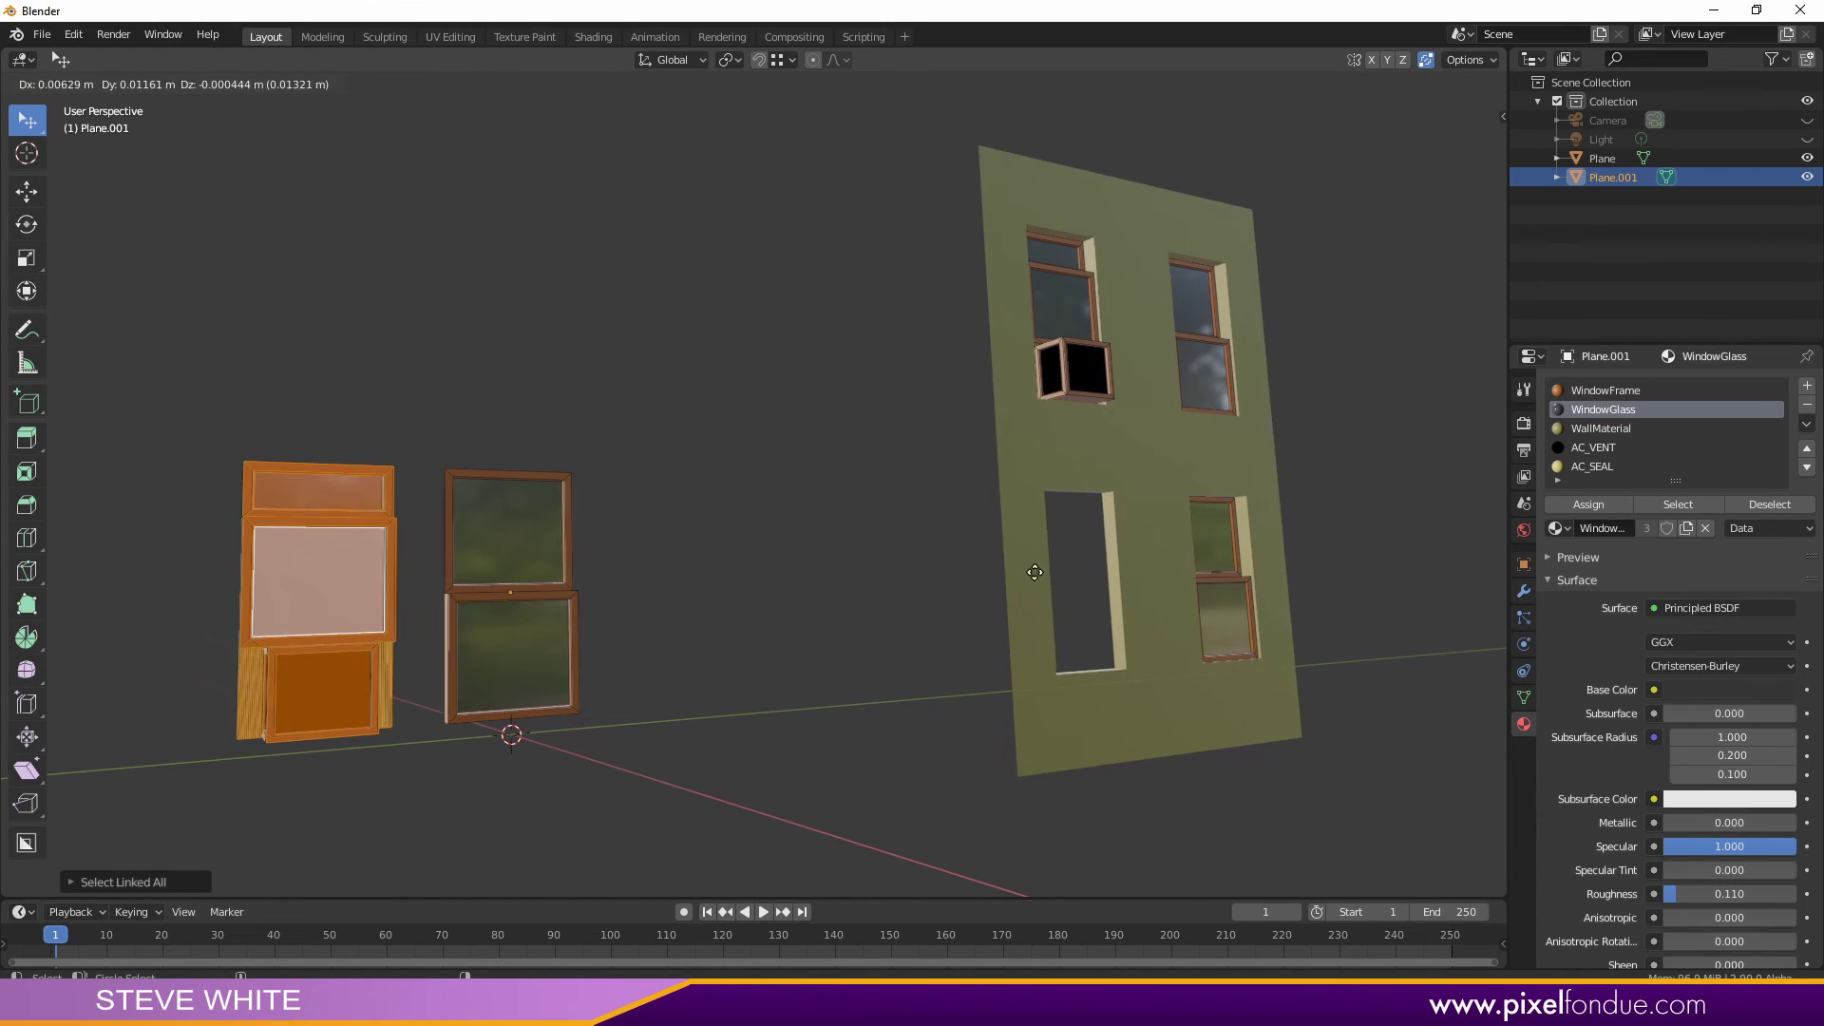
{"action": "left_click", "coordinate": [1127, 570]}
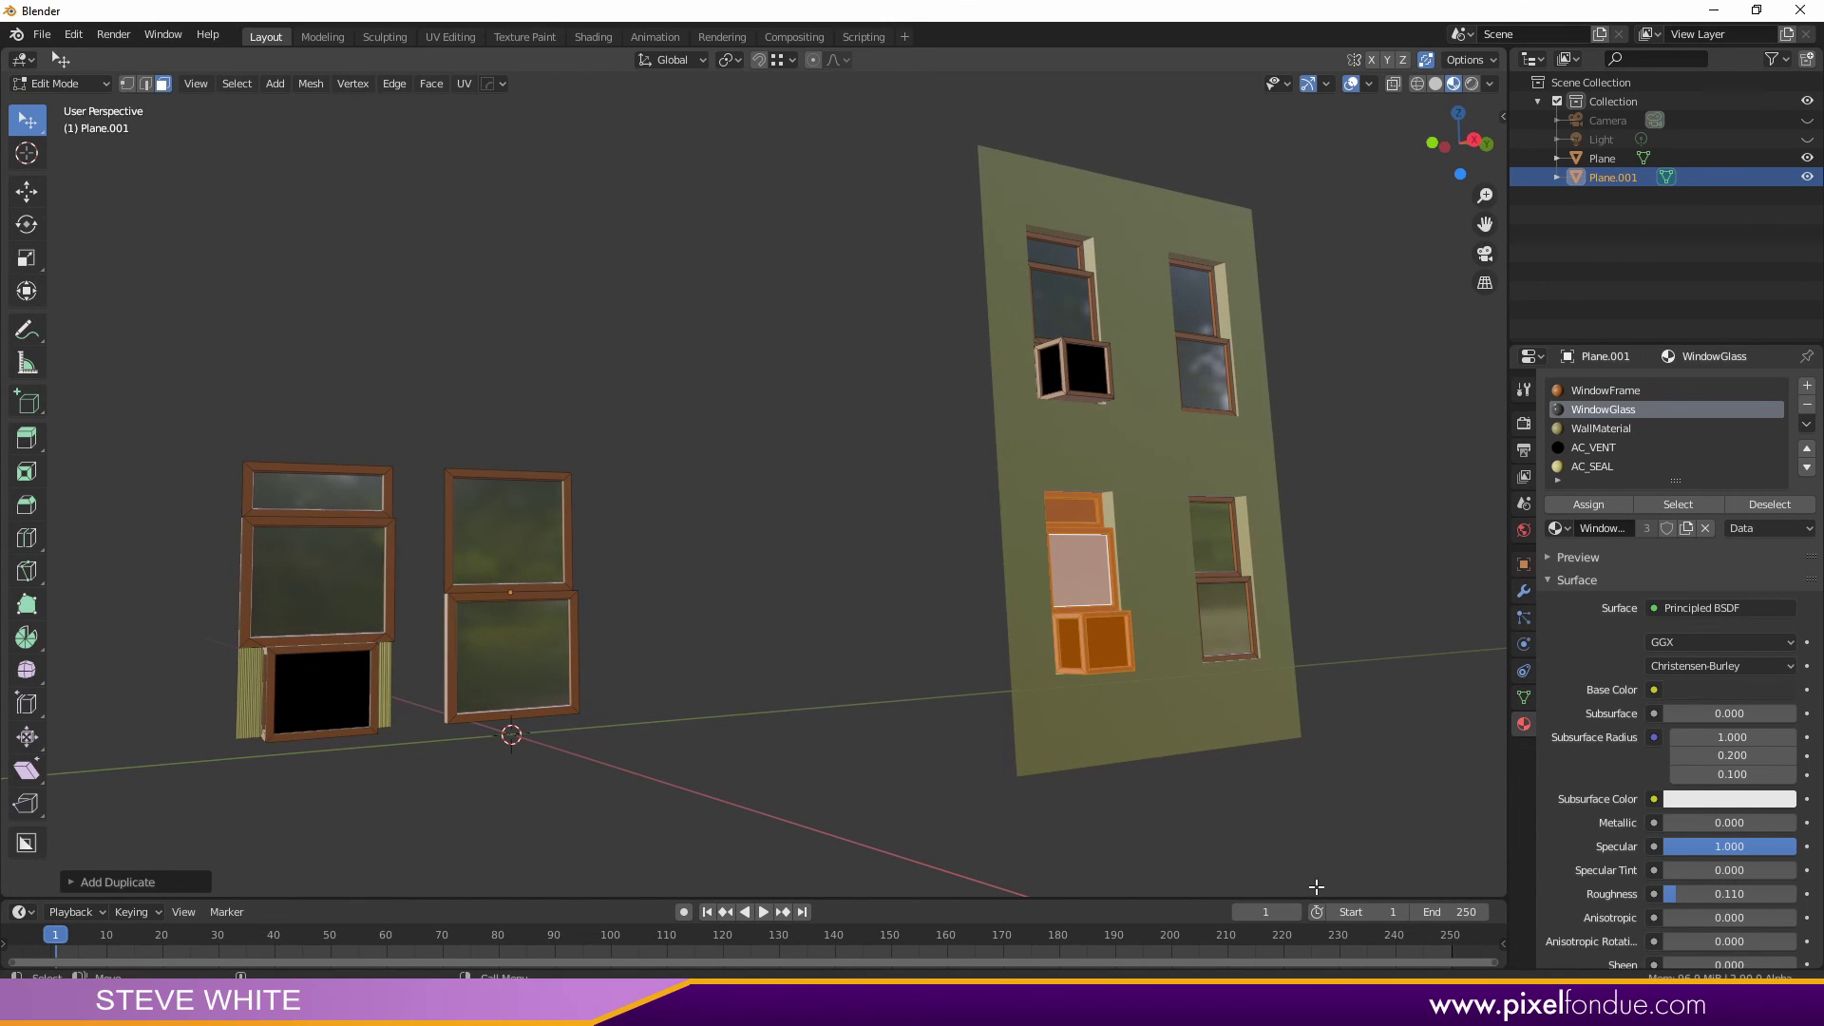